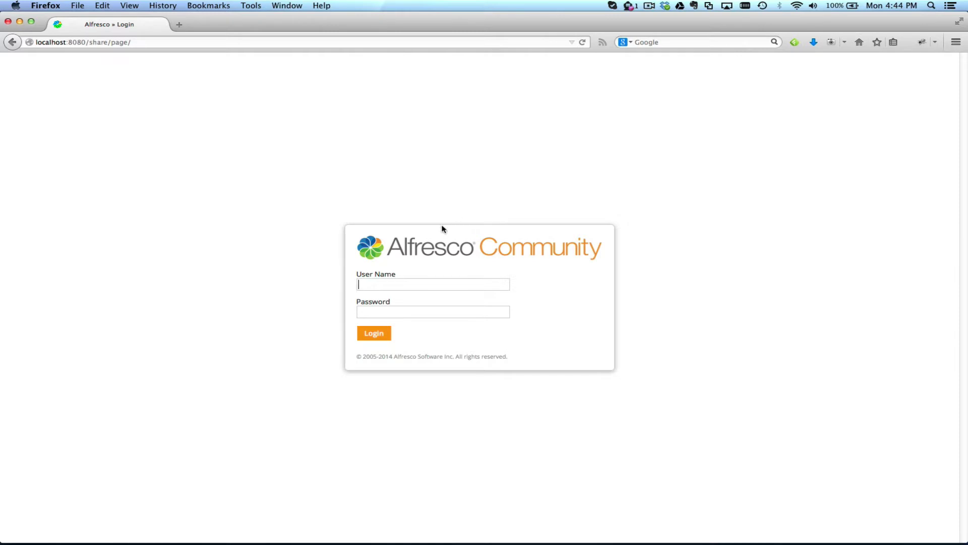
Step: Enter the administrator user name on the login page and move to the password field
{"action": "type", "text": "admin"}
{"action": "key", "text": "Tab"}
Step: Log in with the account password and type 'apples' into the header search box
{"action": "type", "text": "admin"}
{"action": "key", "text": "Return"}
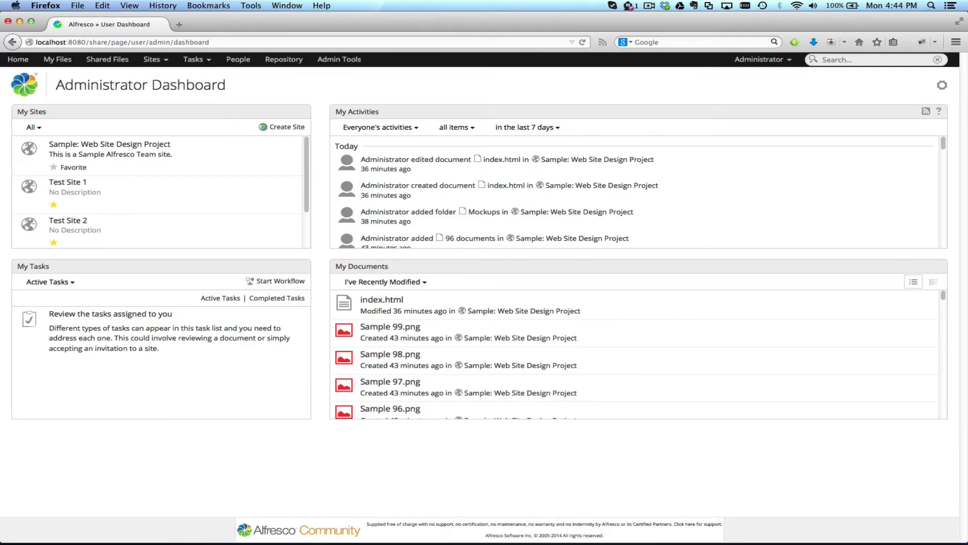
{"action": "left_click", "coordinate": [839, 60]}
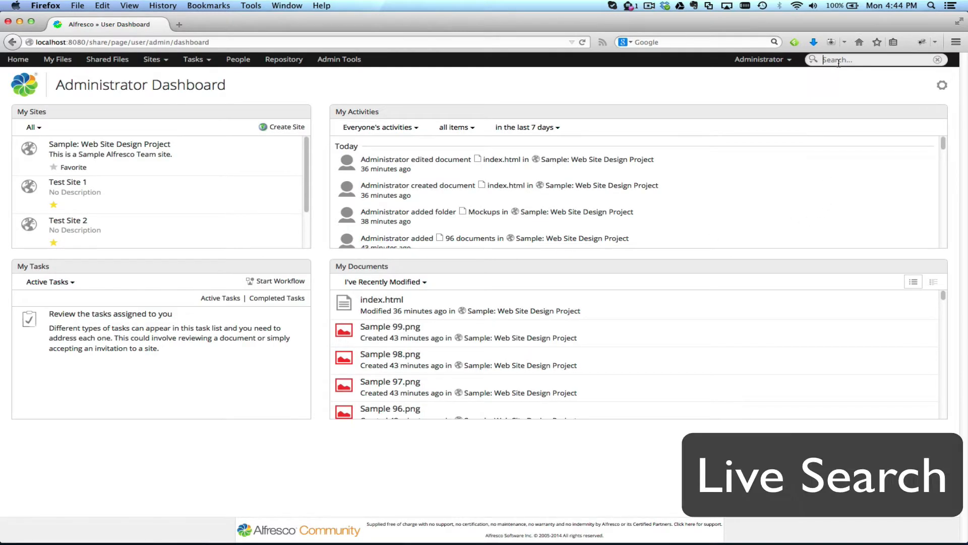
{"action": "type", "text": "apples"}
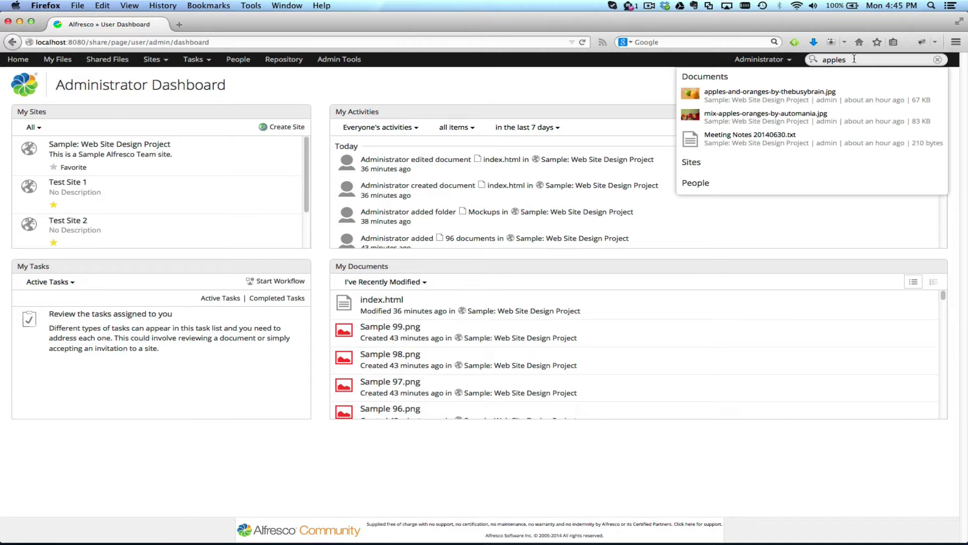
Step: Open full results for 'apples', applying then clearing the JPEG Image and Plain Text filters
{"action": "key", "text": "Return"}
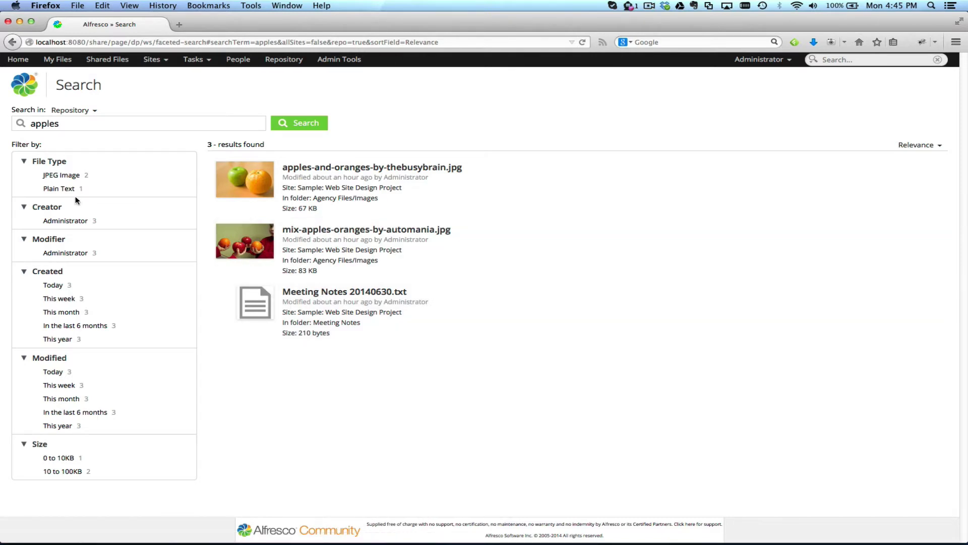
{"action": "left_click", "coordinate": [61, 177]}
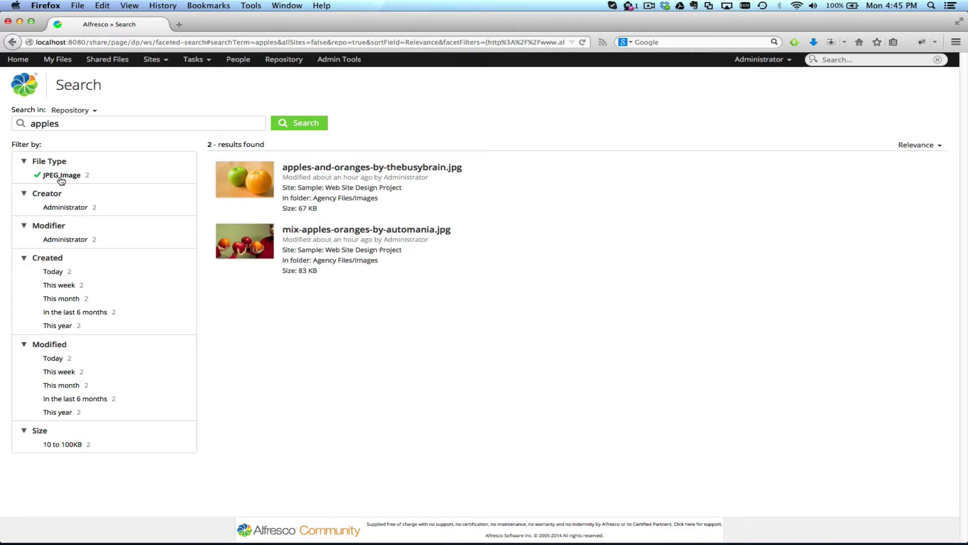
{"action": "left_click", "coordinate": [61, 176]}
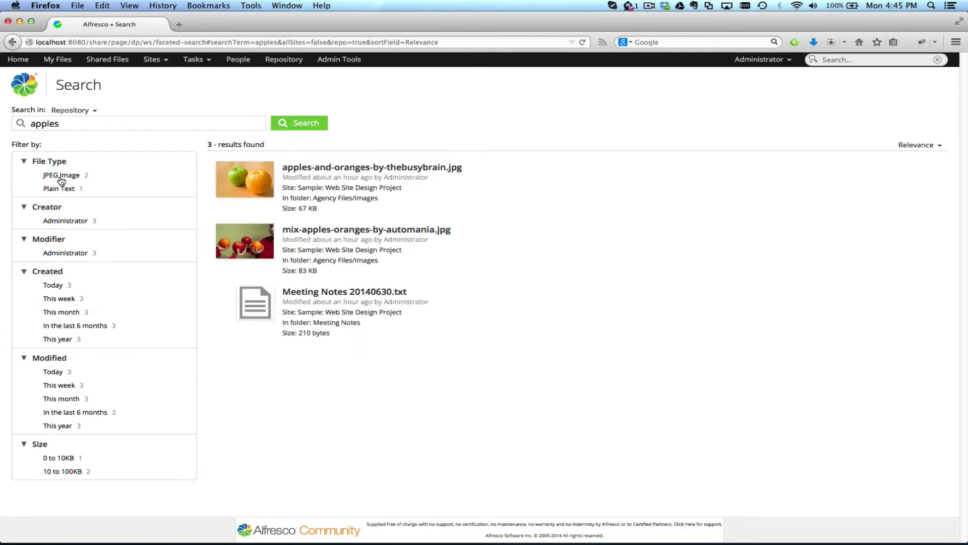
{"action": "left_click", "coordinate": [61, 189]}
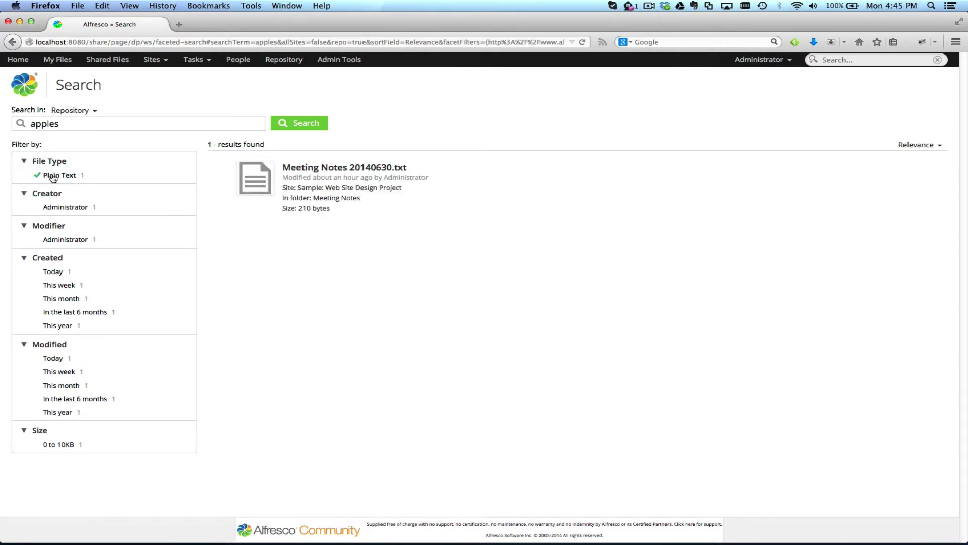
{"action": "left_click", "coordinate": [53, 176]}
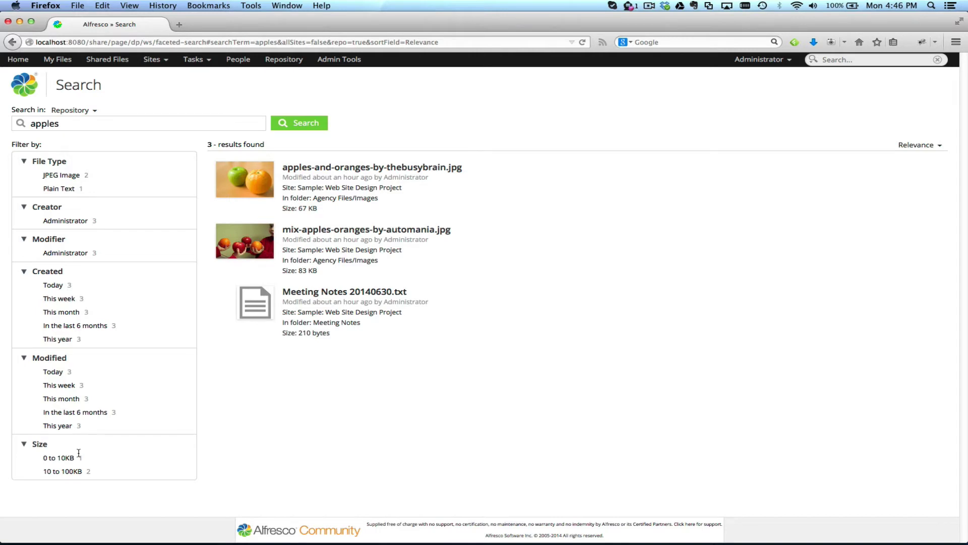
Step: Show the Actions menu for the first apple result, close it, then show the second's
{"action": "left_click", "coordinate": [72, 123]}
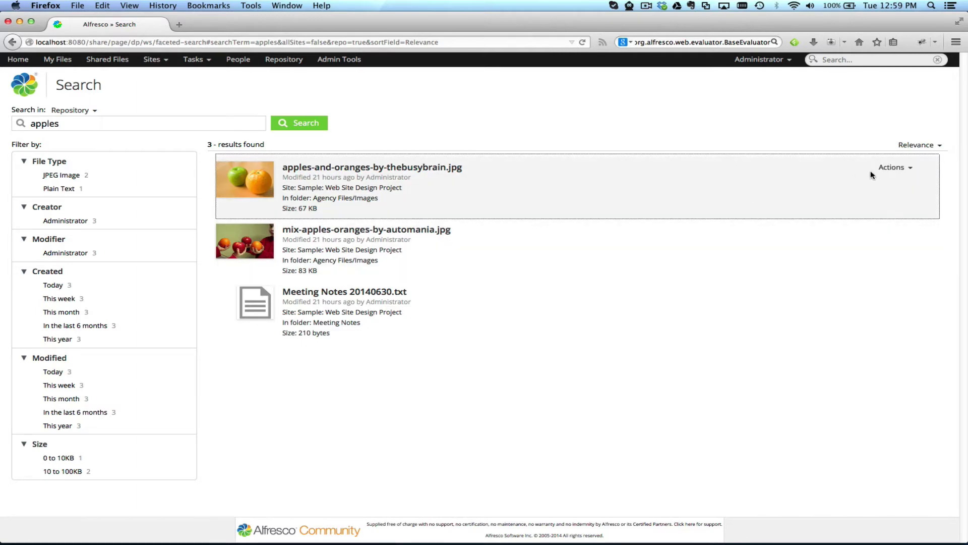
{"action": "left_click", "coordinate": [891, 167]}
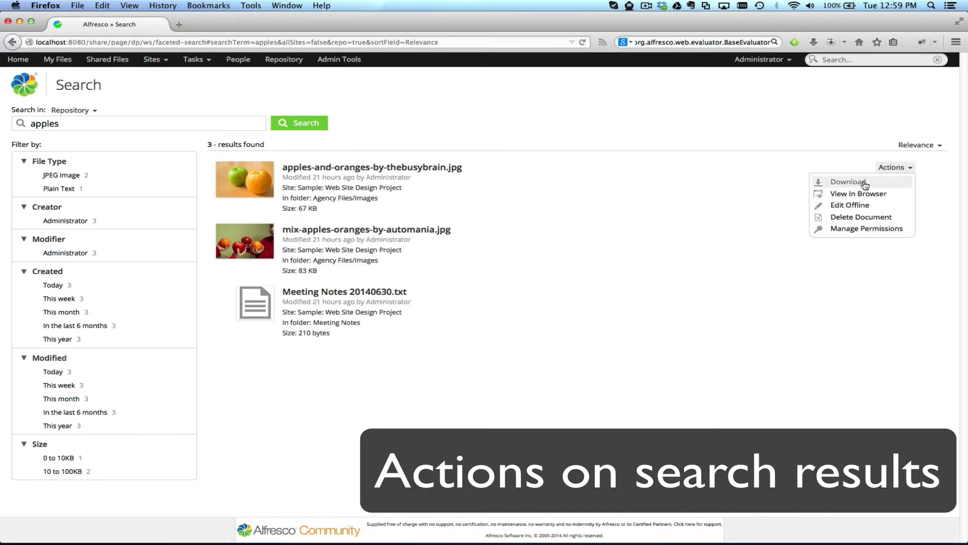
{"action": "left_click", "coordinate": [776, 181]}
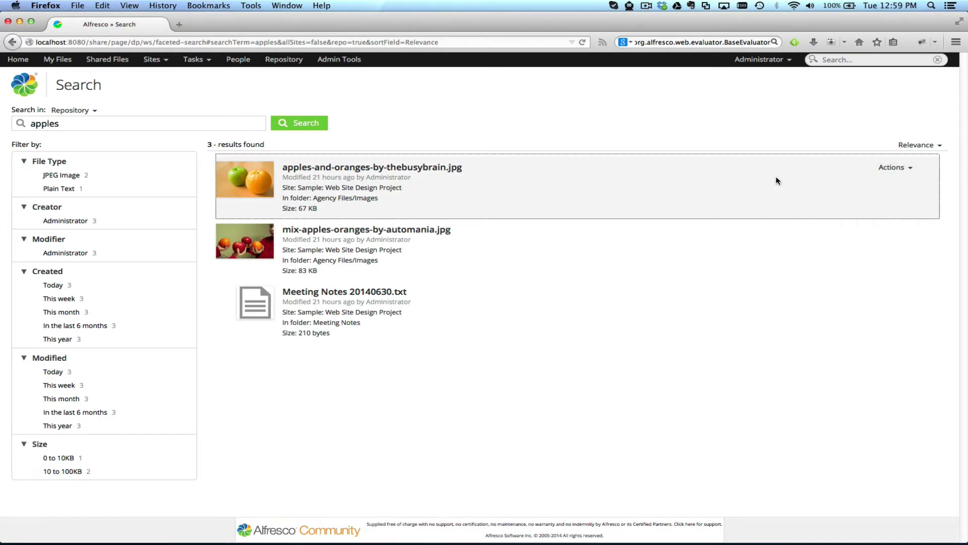
{"action": "left_click", "coordinate": [902, 234]}
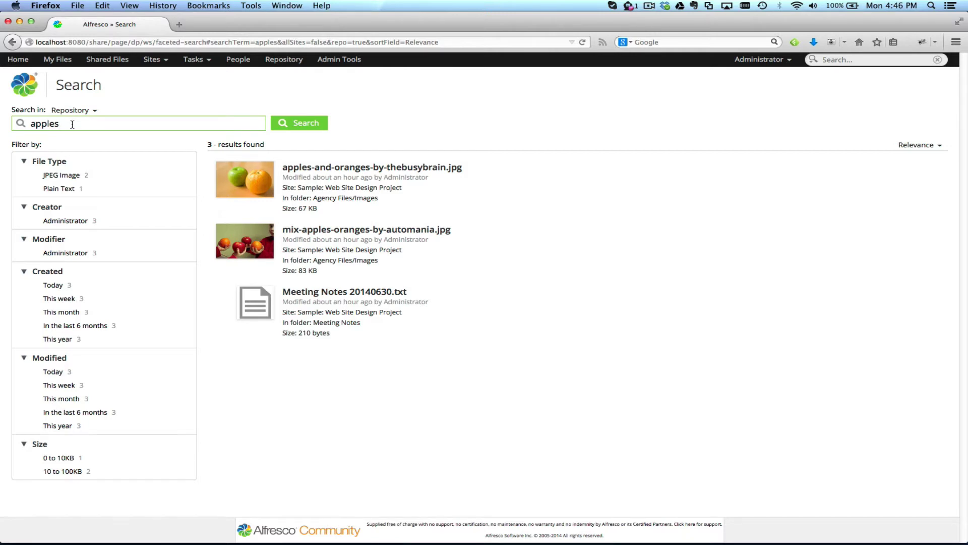
Step: Search the repository for 'sample' and scroll through the 100 PNG results
{"action": "double_click", "coordinate": [69, 125]}
{"action": "type", "text": "sample"}
{"action": "key", "text": "Return"}
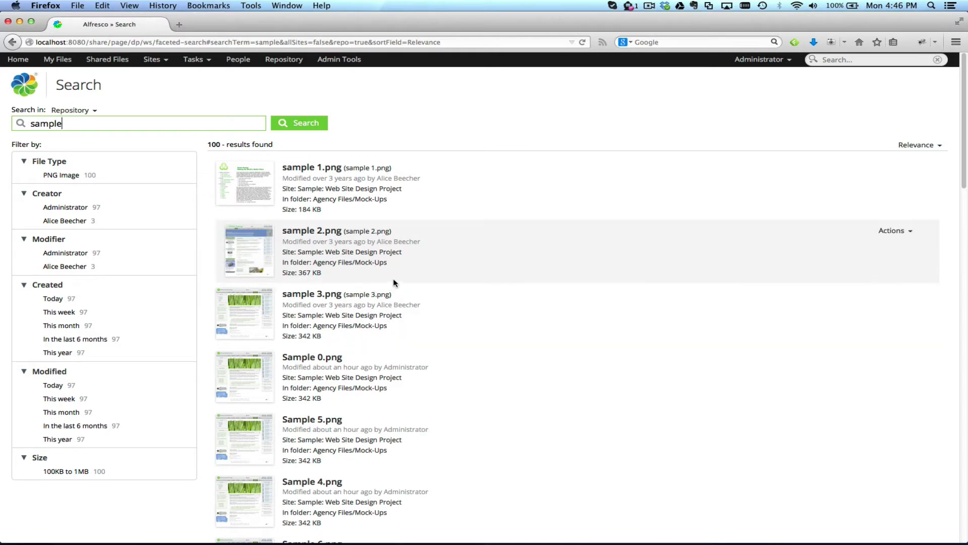
{"action": "scroll", "coordinate": [478, 338], "scroll_direction": "down", "scroll_amount": 10}
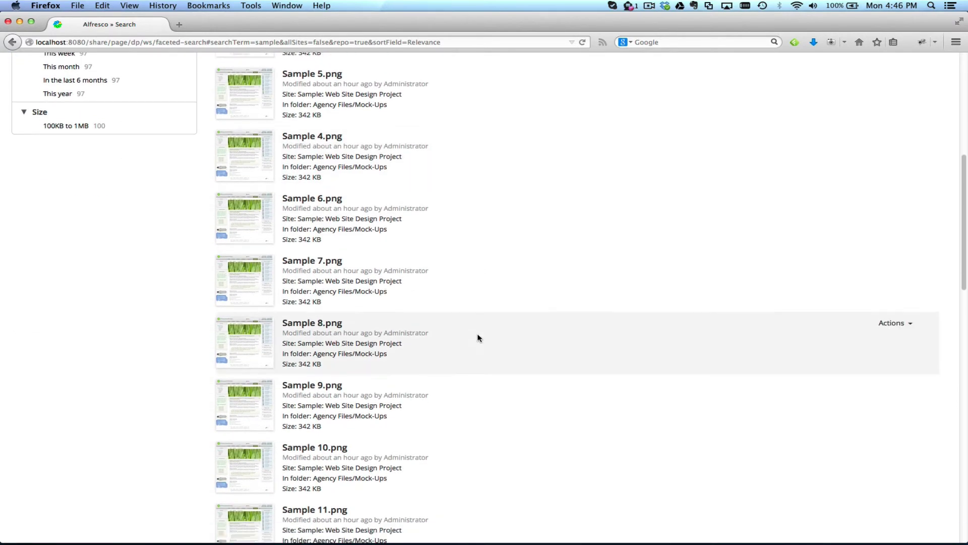
{"action": "scroll", "coordinate": [478, 337], "scroll_direction": "down", "scroll_amount": 9}
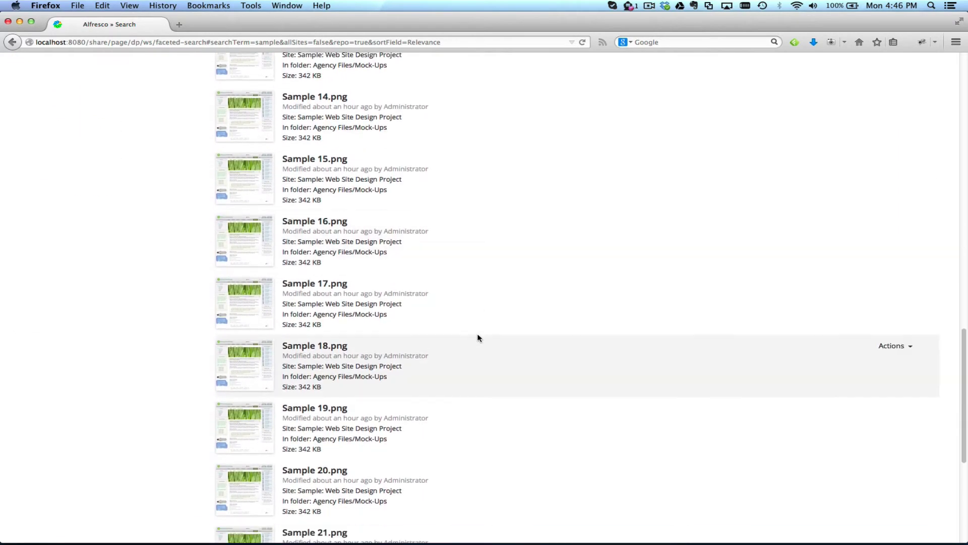
{"action": "scroll", "coordinate": [478, 338], "scroll_direction": "down", "scroll_amount": 7}
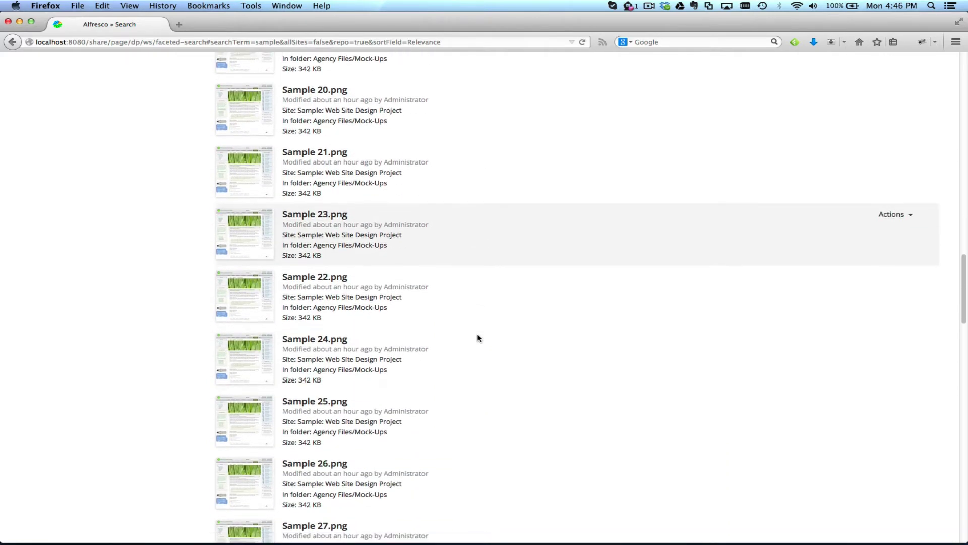
{"action": "scroll", "coordinate": [478, 338], "scroll_direction": "down", "scroll_amount": 11}
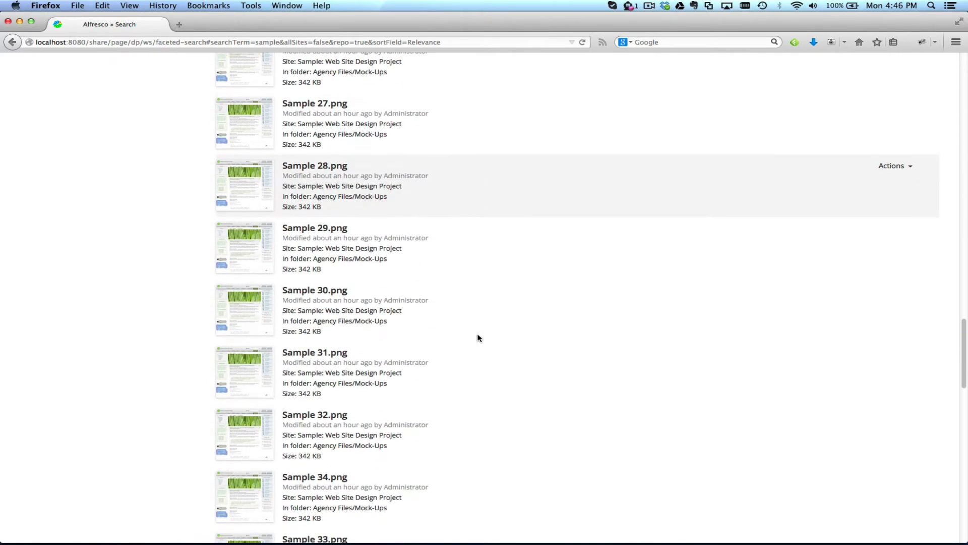
{"action": "scroll", "coordinate": [478, 338], "scroll_direction": "up", "scroll_amount": 20}
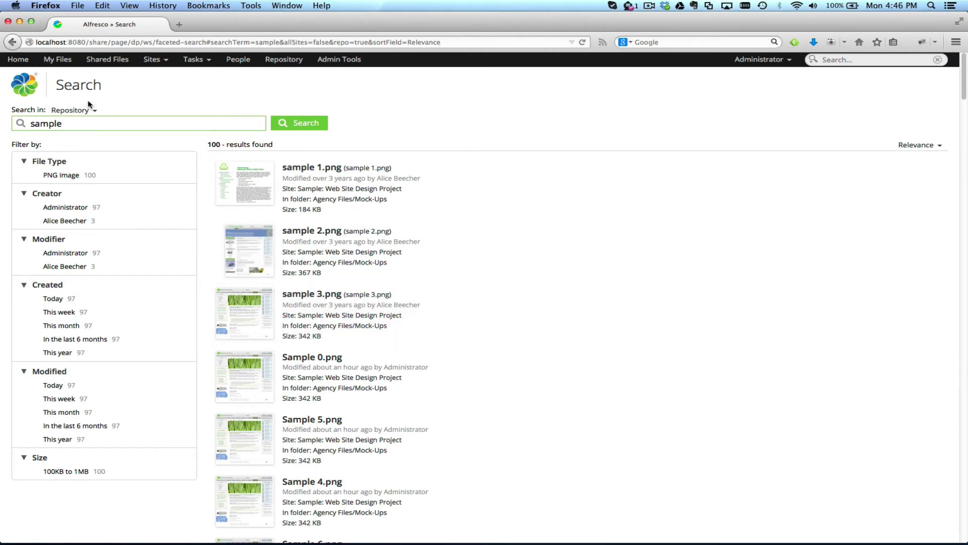
{"action": "double_click", "coordinate": [81, 126]}
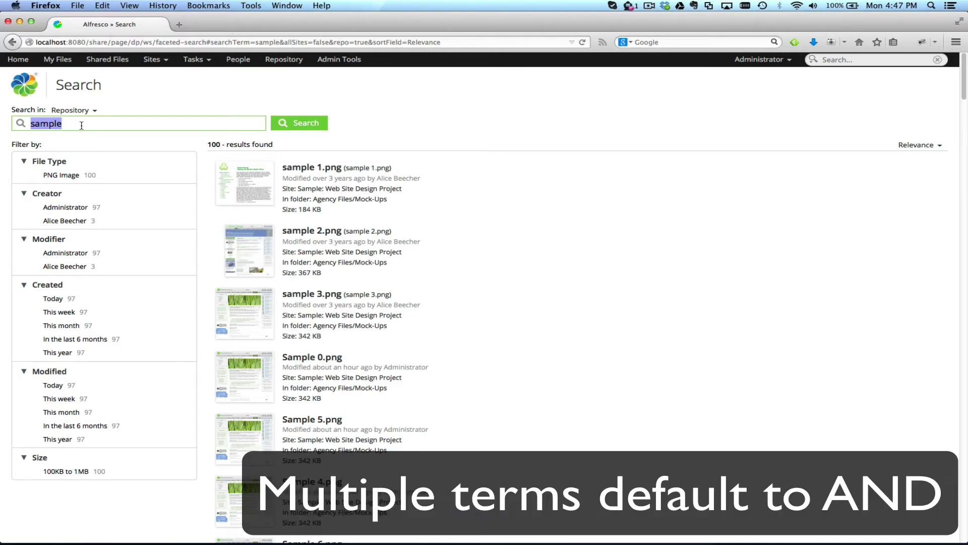
Step: Rerun the repository search for 'apples'
{"action": "type", "text": "b"}
{"action": "key", "text": "BackSpace"}
{"action": "type", "text": "apples"}
{"action": "key", "text": "Return"}
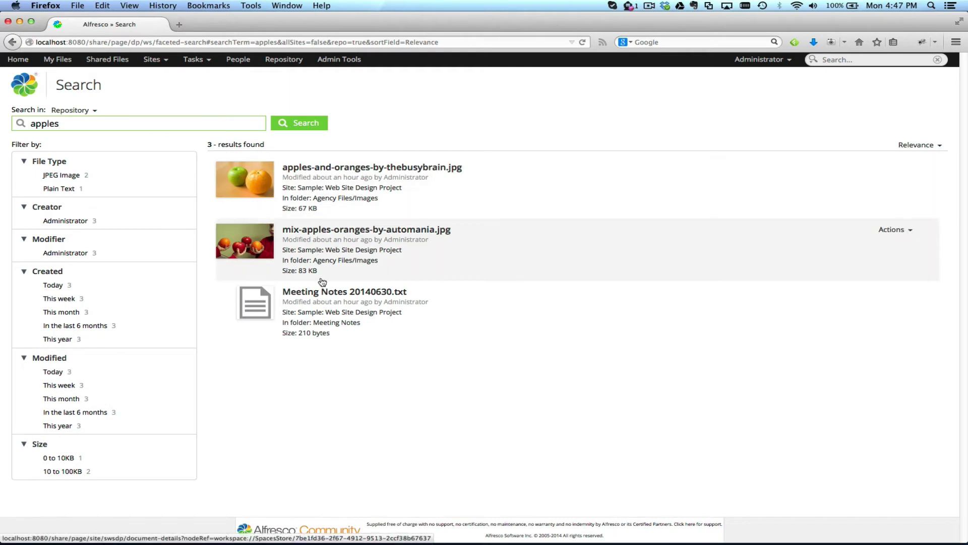
Step: Search for 'bringing', then extend the search to 'bringing apples'
{"action": "left_click_drag", "start_coordinate": [61, 123], "coordinate": [23, 121]}
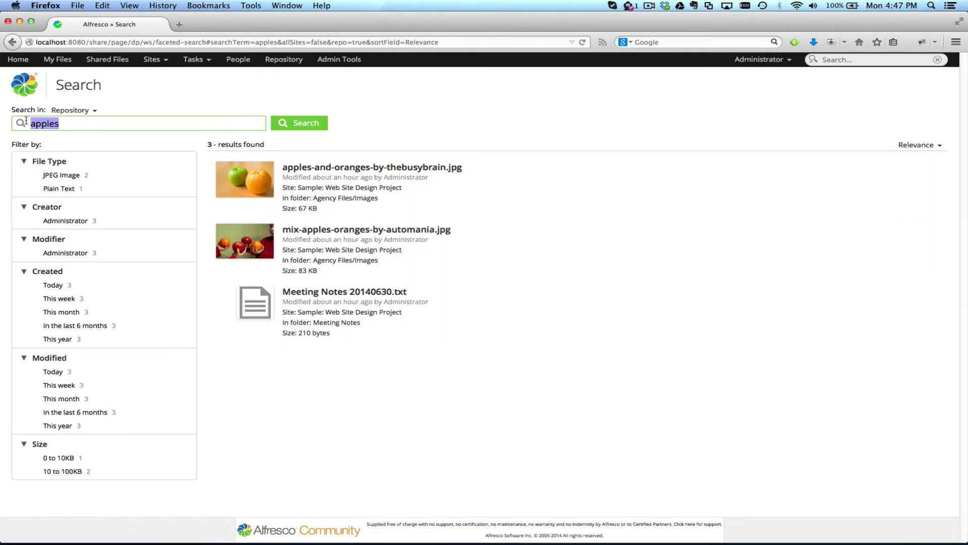
{"action": "type", "text": "bringing"}
{"action": "key", "text": "Return"}
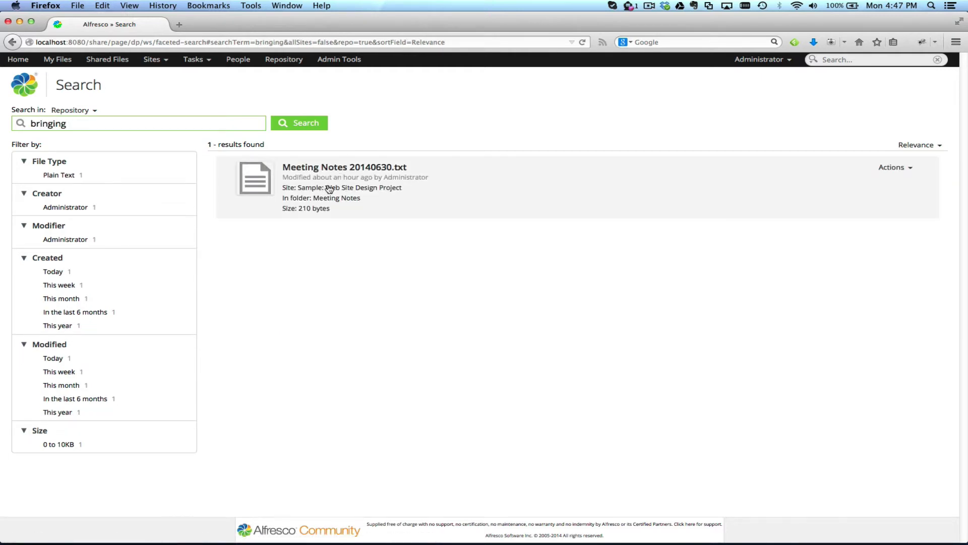
{"action": "double_click", "coordinate": [93, 125]}
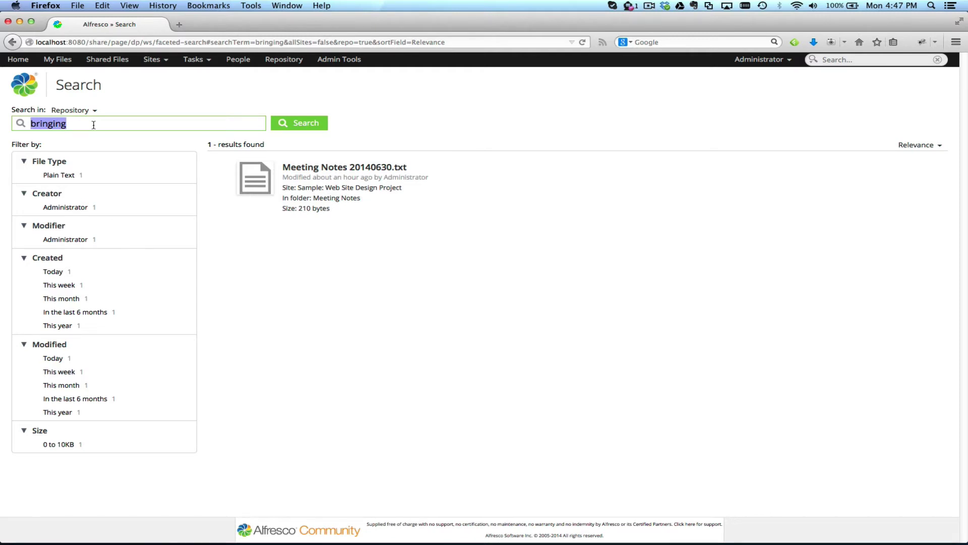
{"action": "left_click", "coordinate": [93, 125]}
{"action": "type", "text": "apples"}
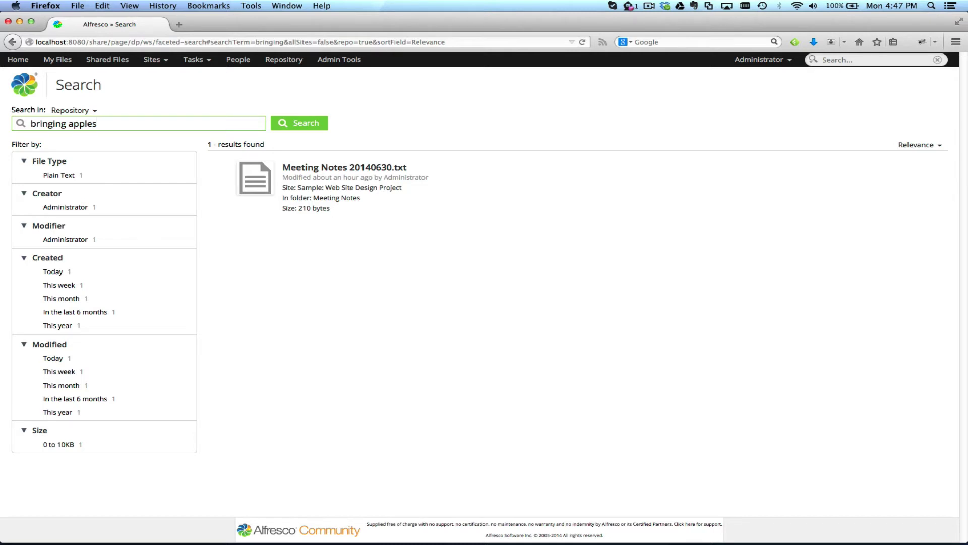
{"action": "left_click", "coordinate": [300, 124]}
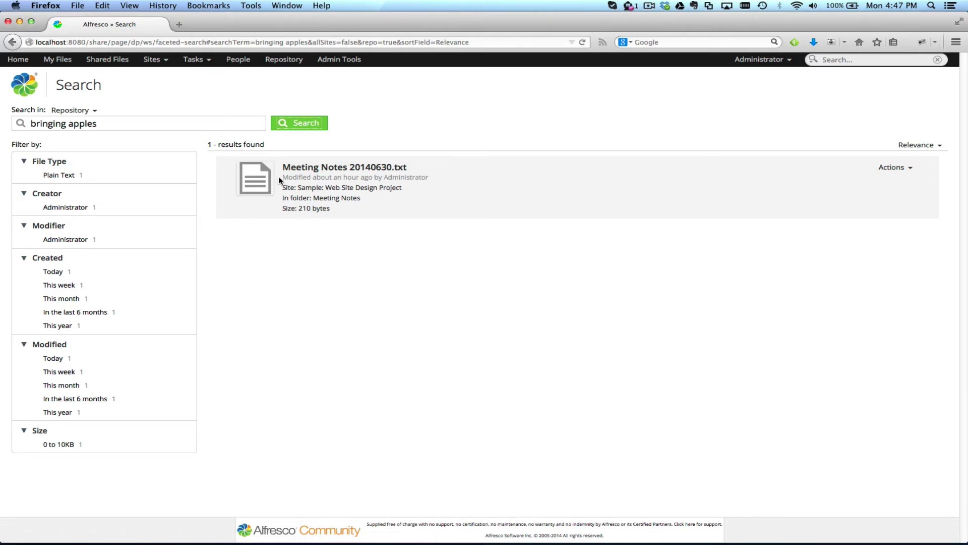
Step: Remove 'bringing' from the terms and search for 'apples' alone
{"action": "left_click", "coordinate": [68, 123]}
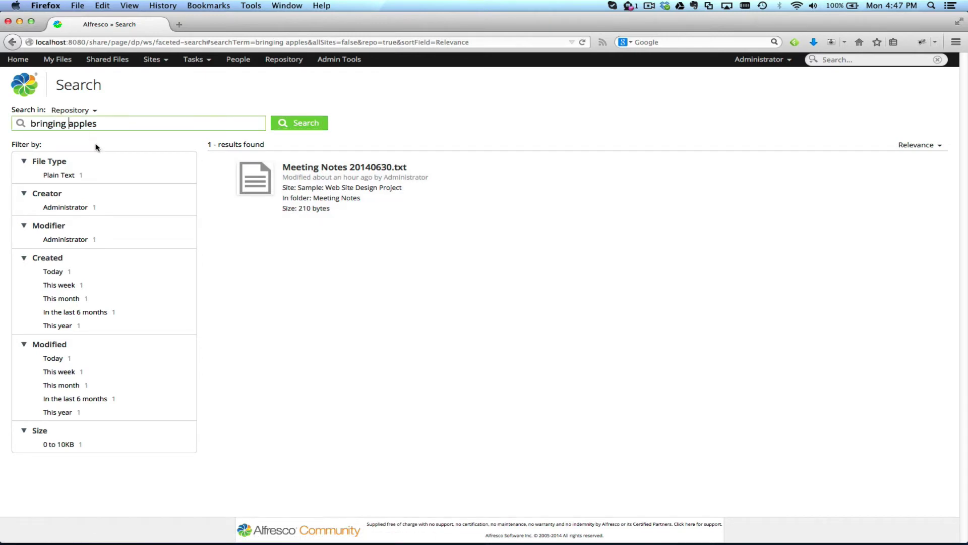
{"action": "key", "text": "alt+shift+Left"}
{"action": "key", "text": "BackSpace"}
{"action": "left_click", "coordinate": [304, 129]}
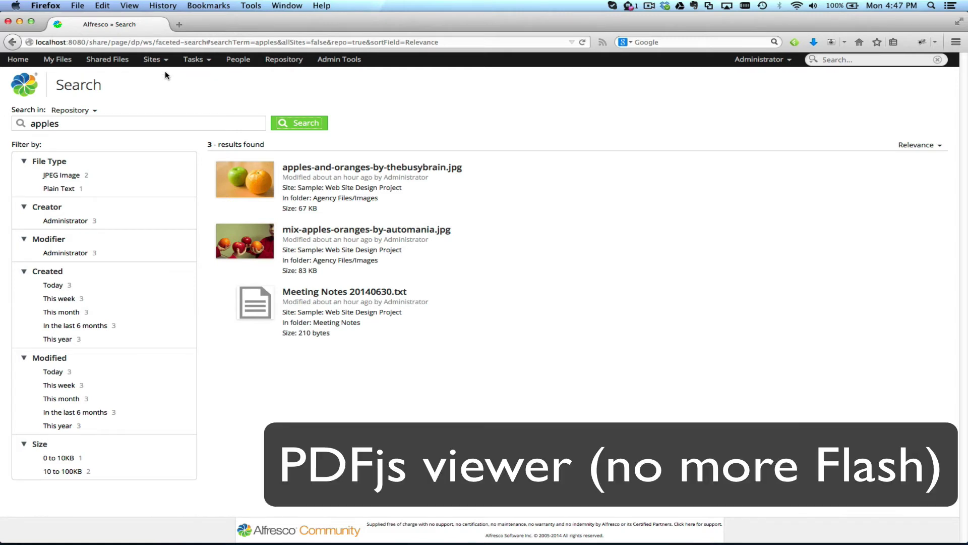
Step: Go to the Sample: Web Site Design Project library and open Agency Files > Contracts
{"action": "left_click", "coordinate": [163, 61]}
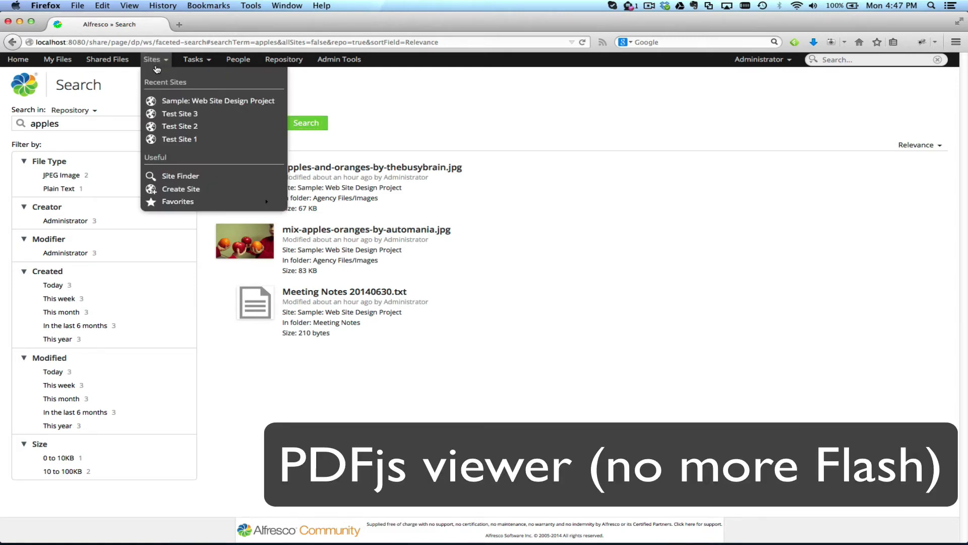
{"action": "left_click", "coordinate": [189, 102]}
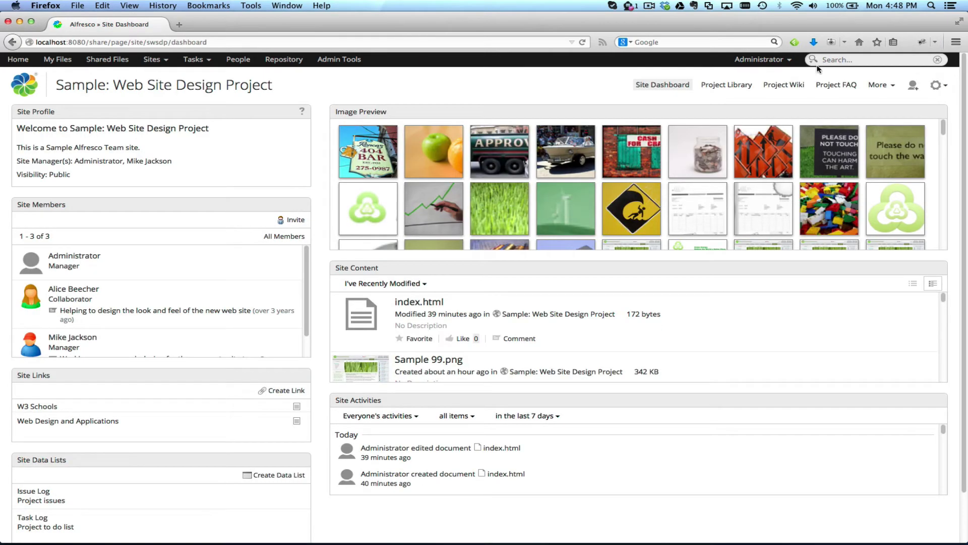
{"action": "left_click", "coordinate": [725, 86]}
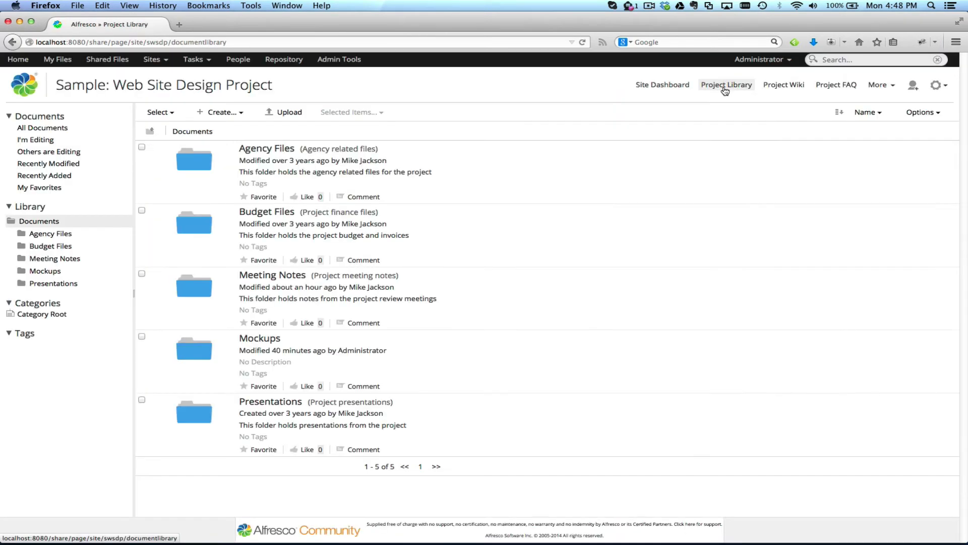
{"action": "mouse_move", "coordinate": [474, 177]}
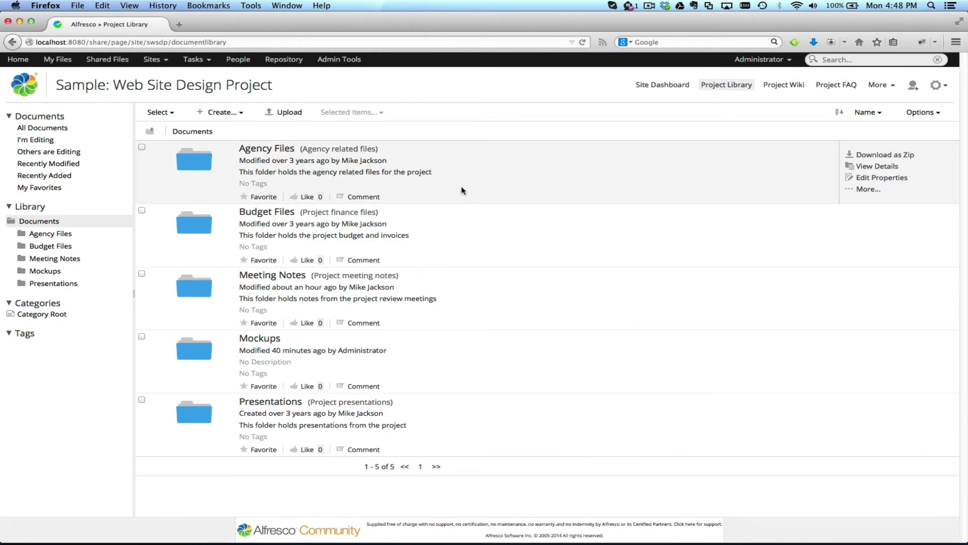
{"action": "left_click", "coordinate": [278, 153]}
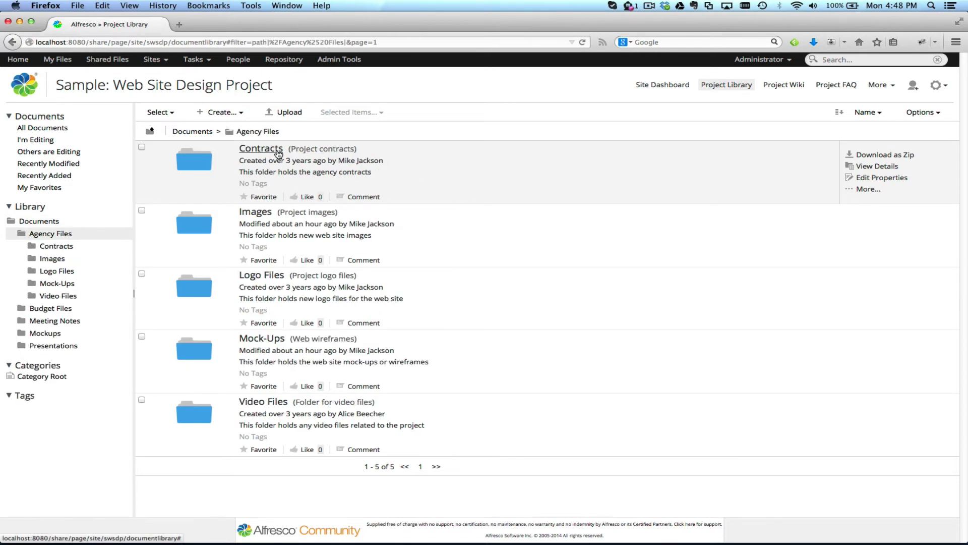
{"action": "left_click", "coordinate": [263, 153]}
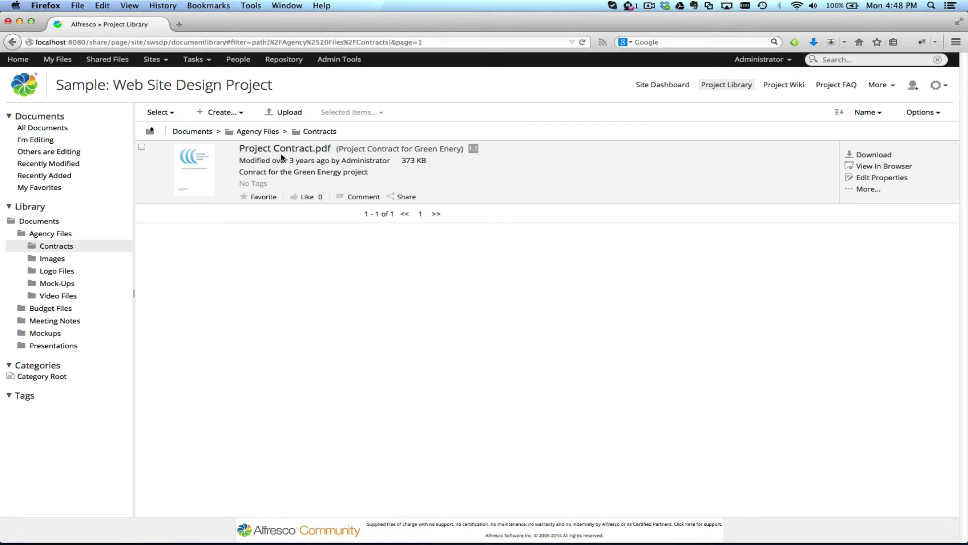
Step: Preview Project Contract.pdf, jump to the last page, then step back to page 3
{"action": "left_click", "coordinate": [282, 151]}
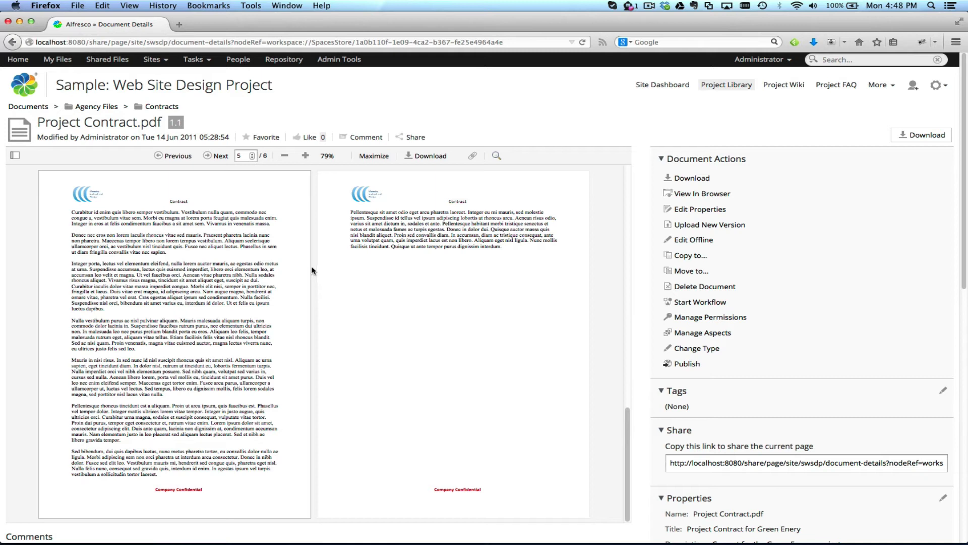
{"action": "left_click", "coordinate": [213, 158]}
{"action": "left_click", "coordinate": [183, 157]}
{"action": "left_click", "coordinate": [185, 159]}
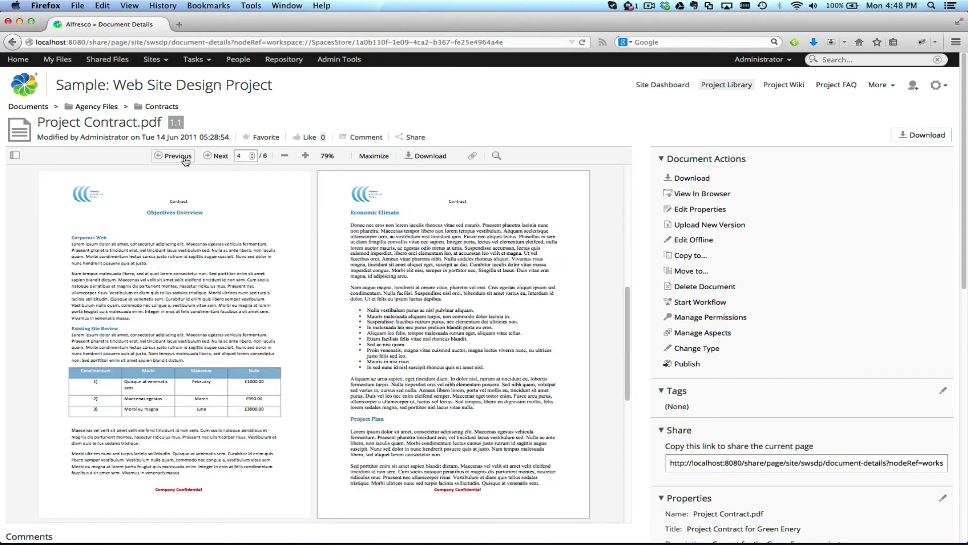
{"action": "left_click", "coordinate": [185, 159]}
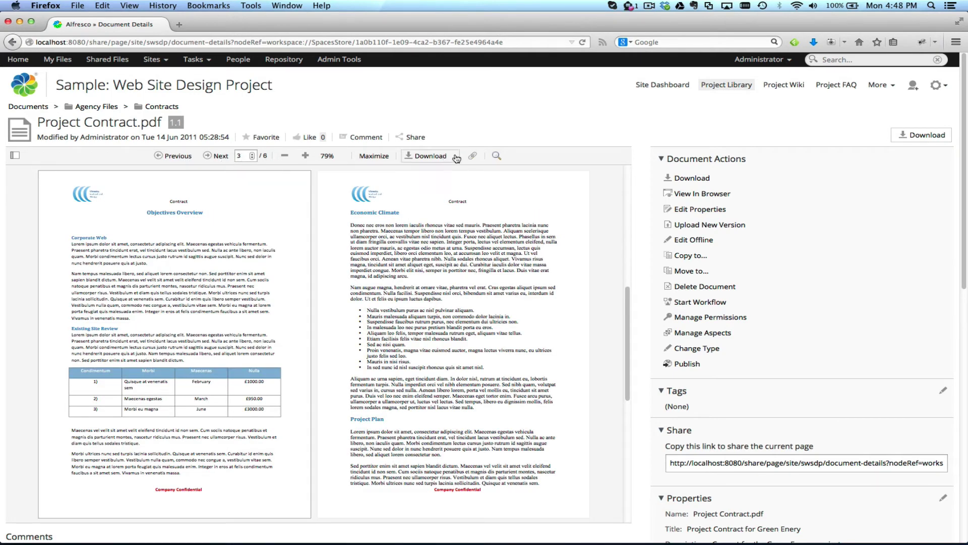
Step: Search the PDF for 'magna' and jump to the next match
{"action": "left_click", "coordinate": [497, 157]}
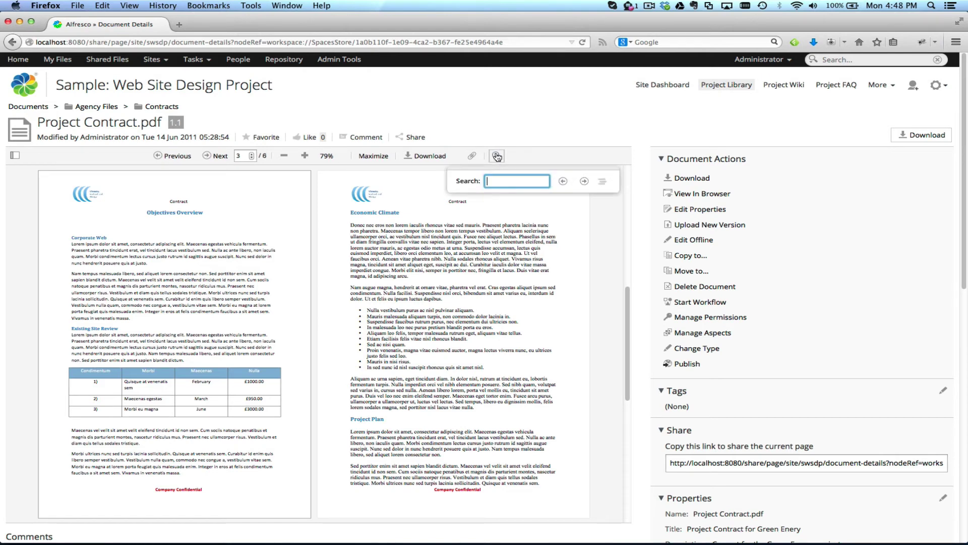
{"action": "type", "text": "magna"}
{"action": "key", "text": "Return"}
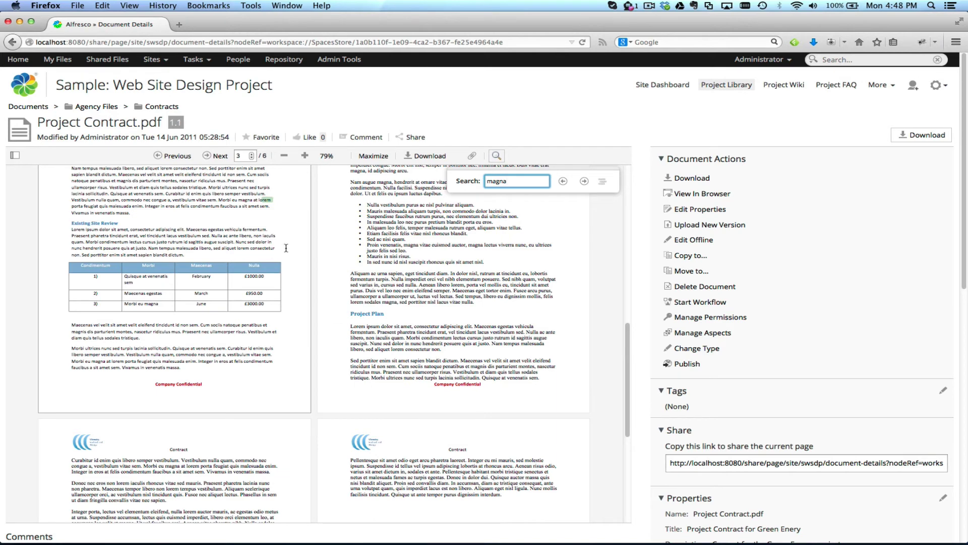
{"action": "left_click", "coordinate": [586, 182]}
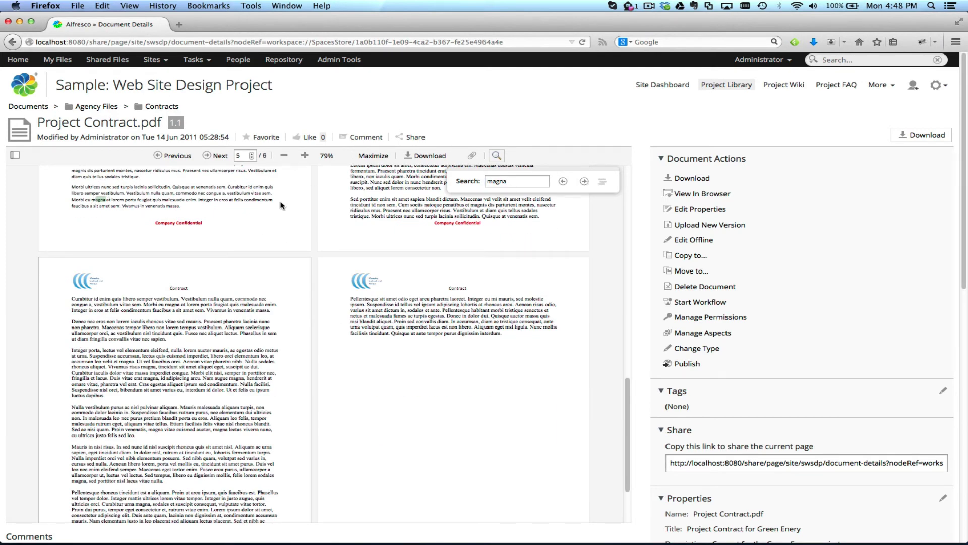
Step: Maximize the PDF preview, then restore it to normal size
{"action": "left_click", "coordinate": [374, 156]}
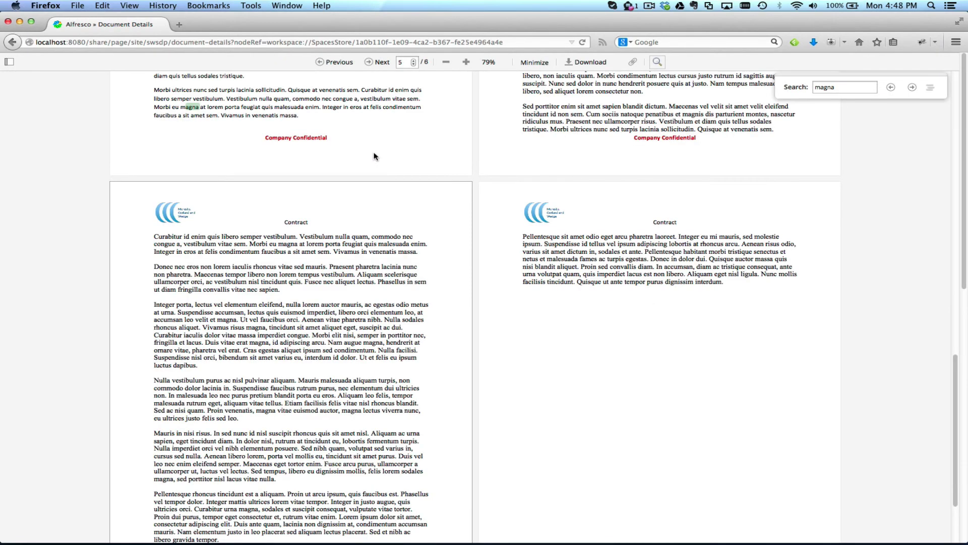
{"action": "scroll", "coordinate": [353, 275], "scroll_direction": "up", "scroll_amount": 10}
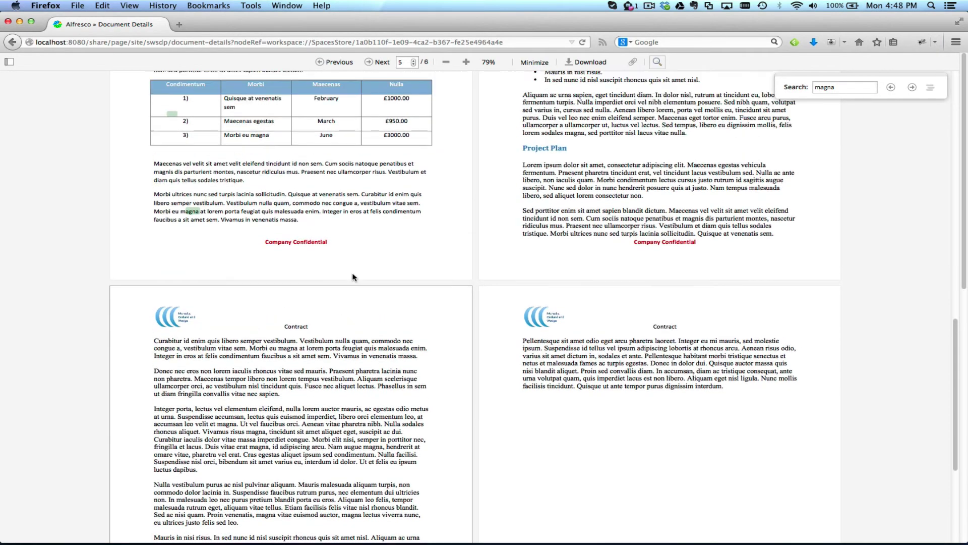
{"action": "key", "text": "Escape"}
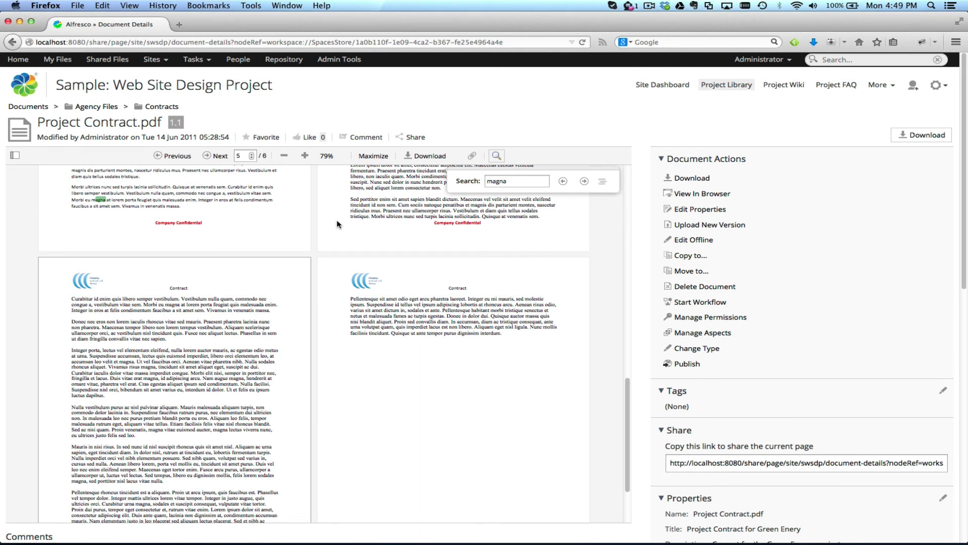
Step: Open index.html from the Mockups folder in the inline HTML editor
{"action": "left_click", "coordinate": [89, 108]}
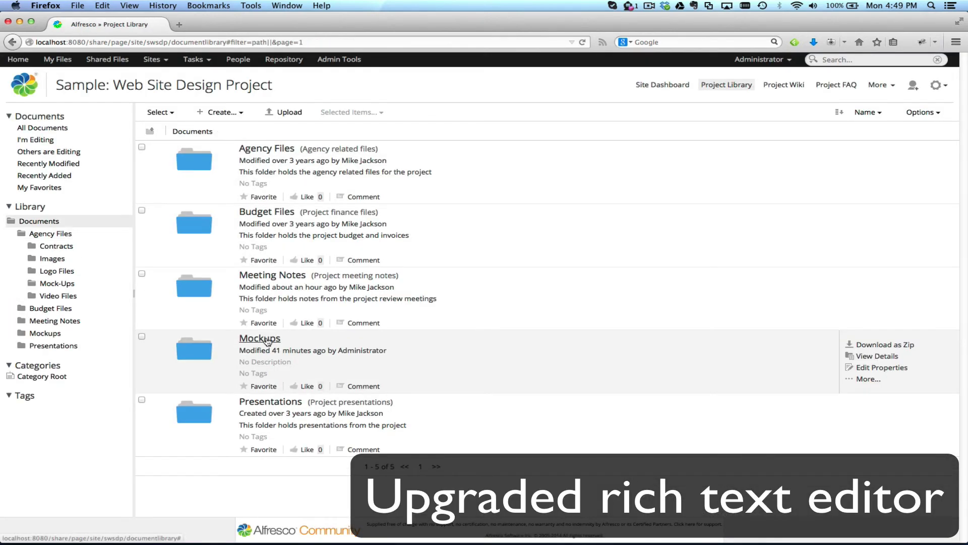
{"action": "left_click", "coordinate": [265, 339]}
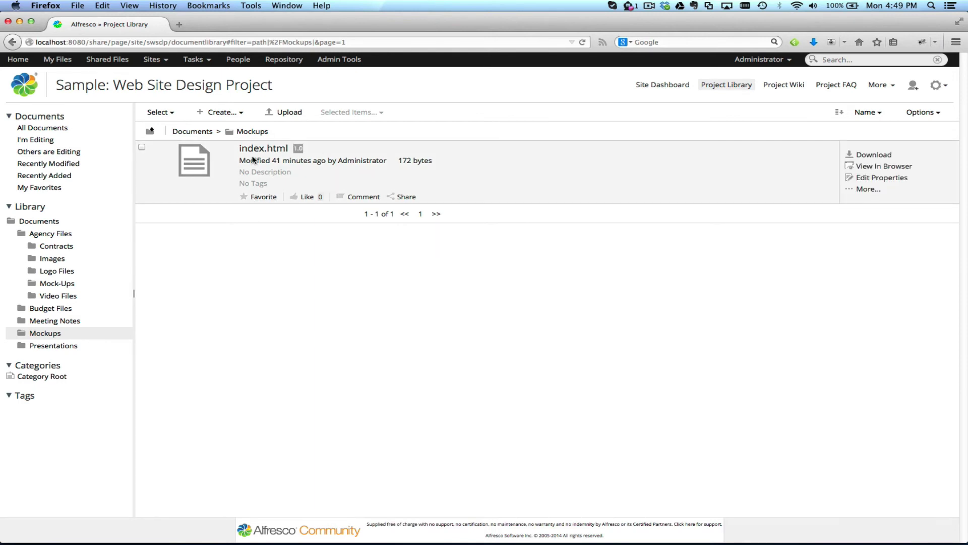
{"action": "left_click", "coordinate": [879, 197]}
{"action": "left_click", "coordinate": [840, 213]}
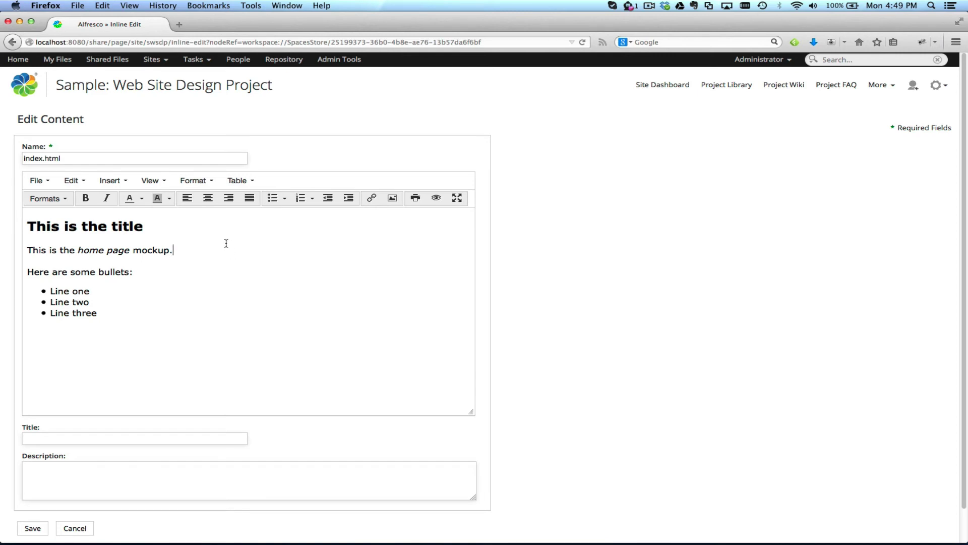
Step: Toggle the editor's fullscreen mode on and off, then cancel without changes
{"action": "left_click", "coordinate": [457, 199]}
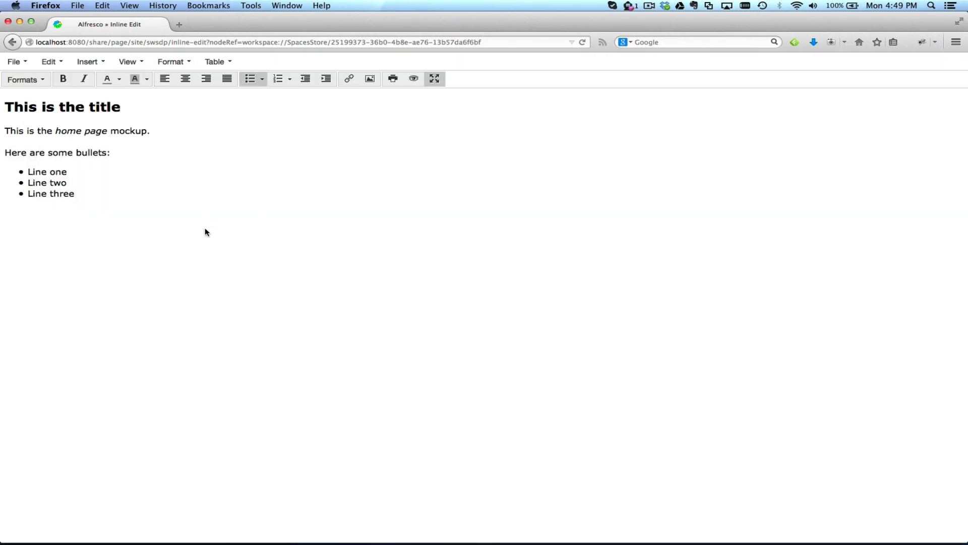
{"action": "left_click", "coordinate": [435, 79]}
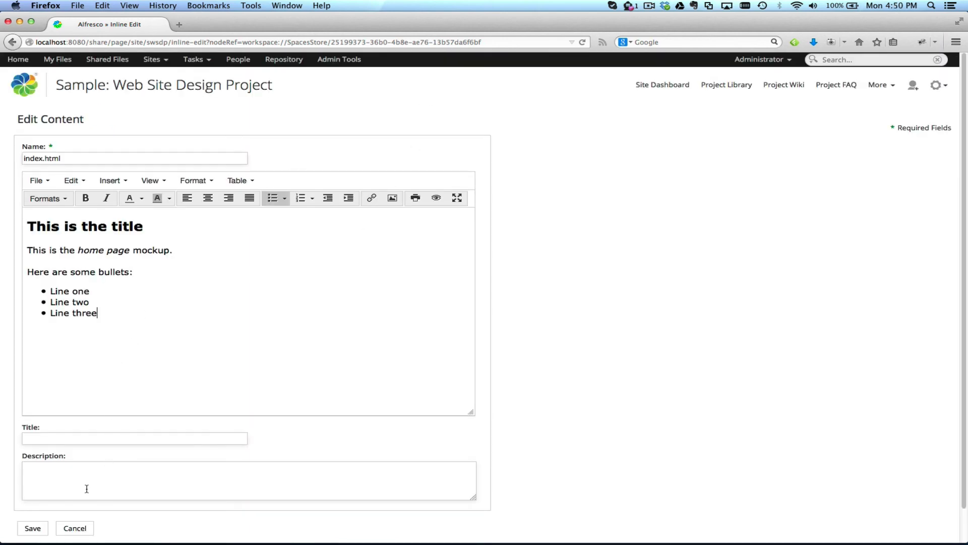
{"action": "left_click", "coordinate": [75, 528]}
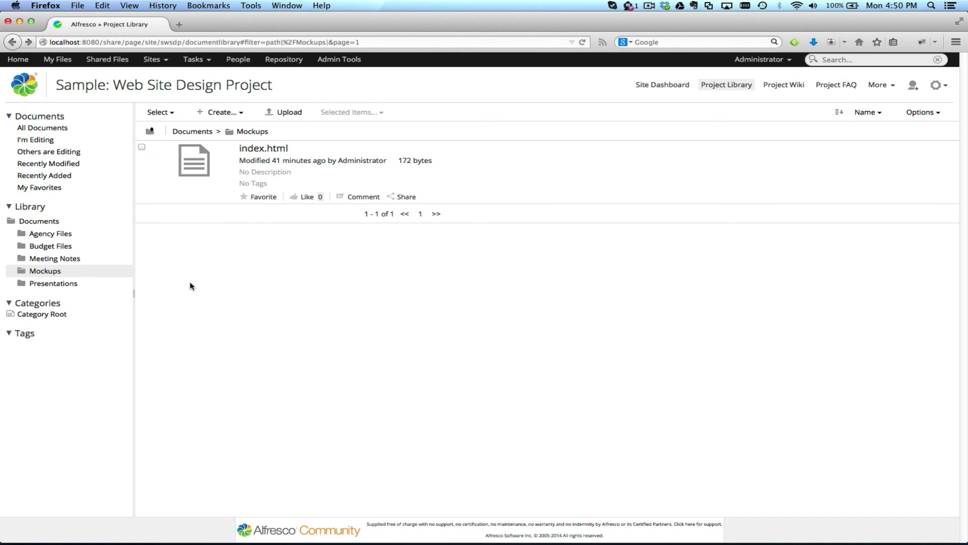
Step: Open Admin Tools and go to the Sites Manager
{"action": "left_click", "coordinate": [347, 59]}
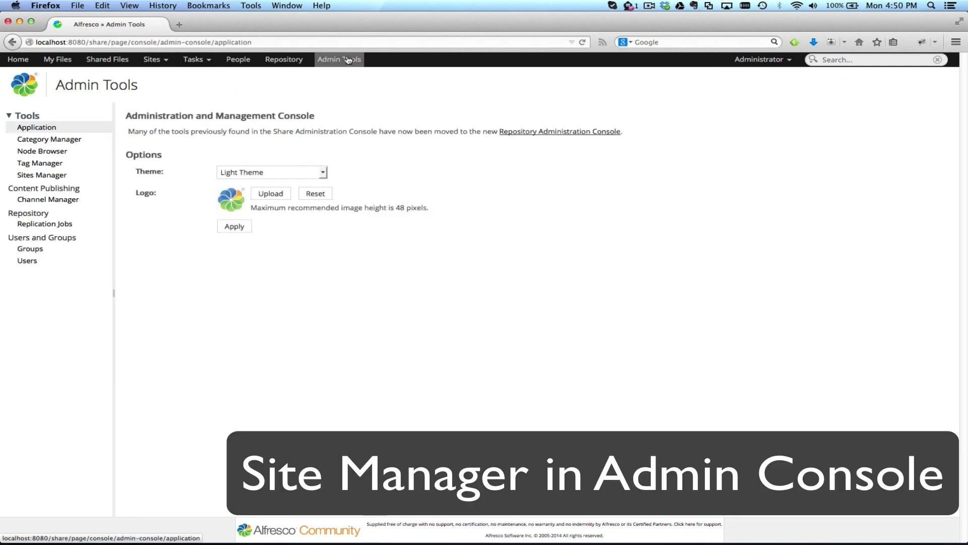
{"action": "left_click", "coordinate": [31, 176]}
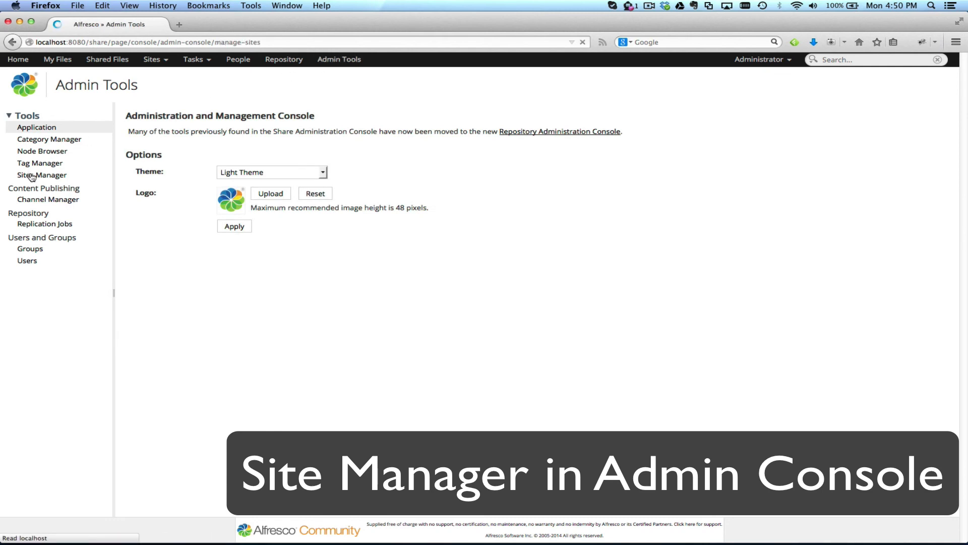